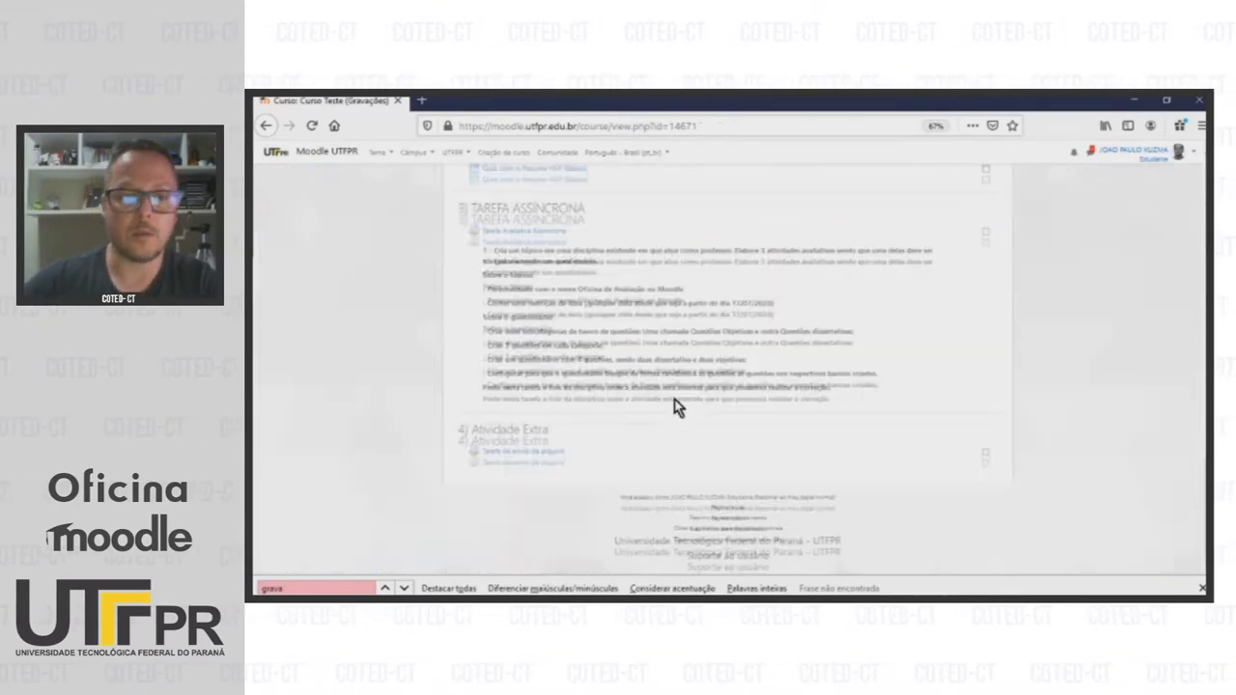
Look through the course's theoretical module, practical module and asynchronous task sections in the student view.
scroll(673, 408, up, 10)
scroll(676, 408, up, 3)
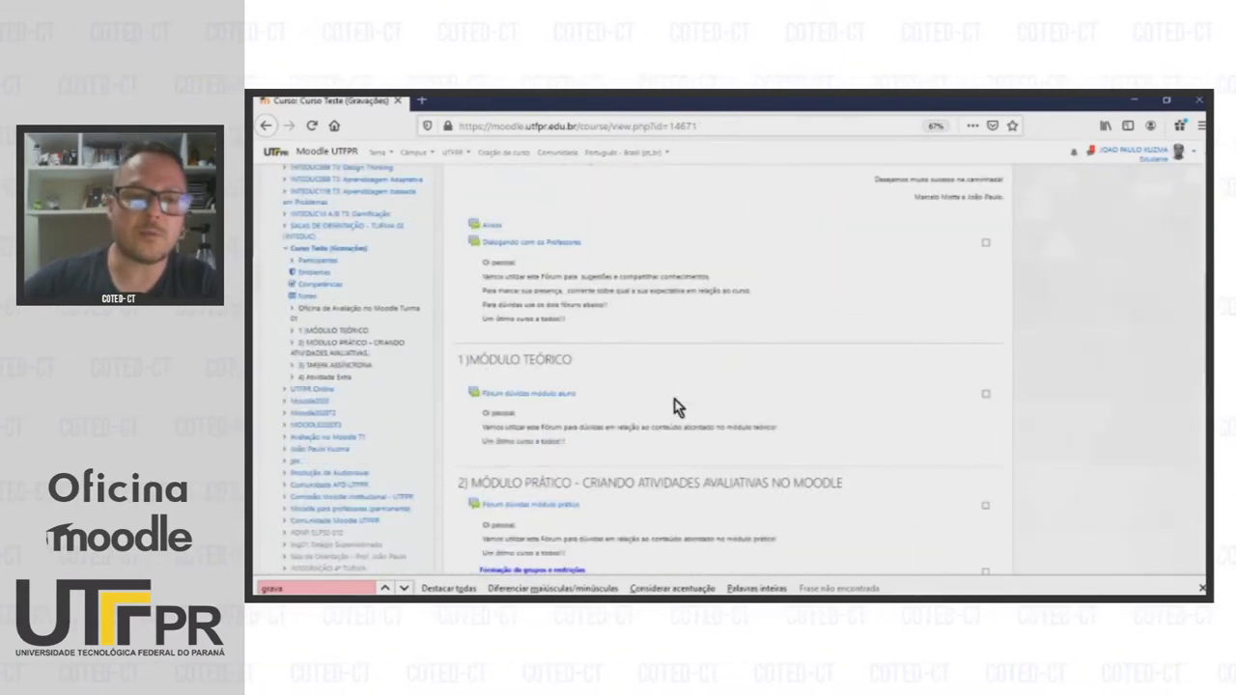
scroll(676, 408, down, 3)
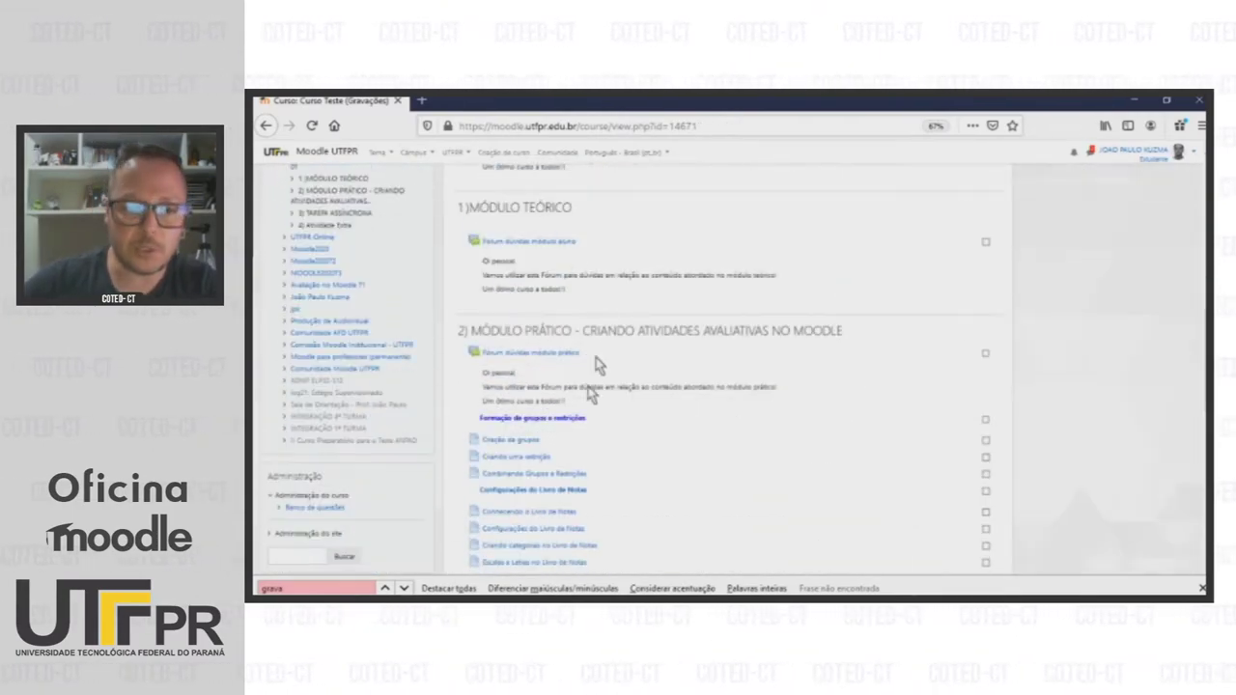
scroll(626, 444, down, 2)
scroll(837, 419, down, 5)
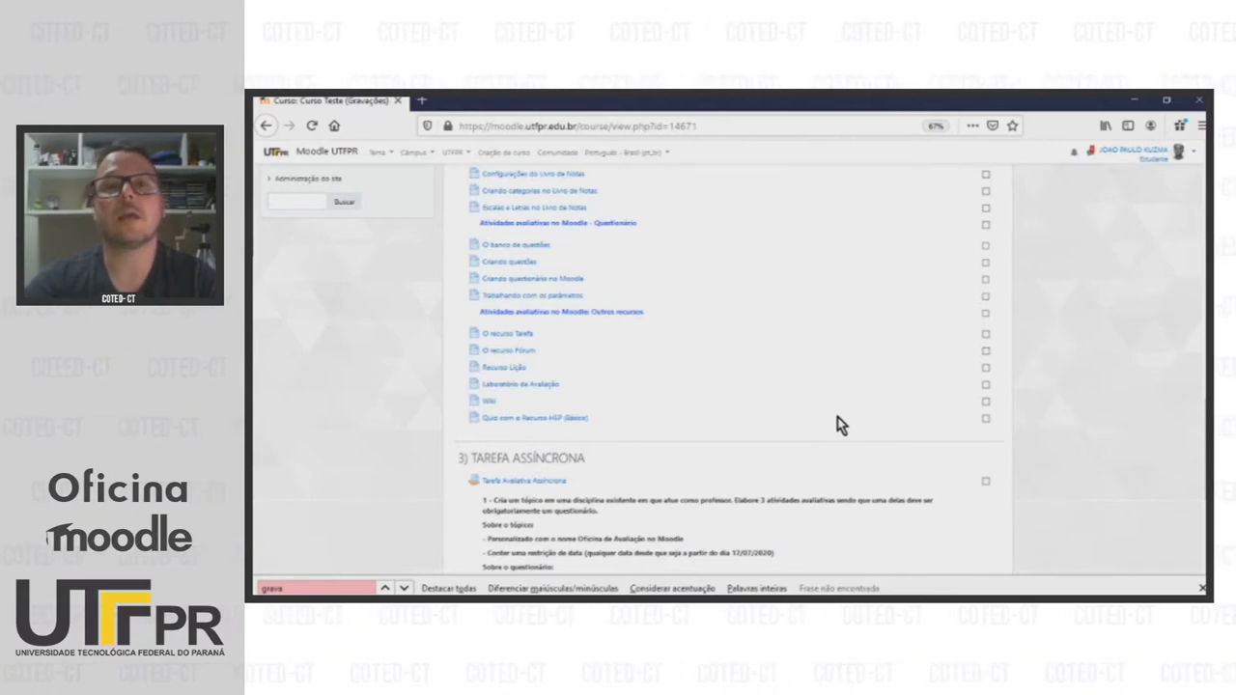
Return from the student view to the normal role and turn on course editing.
scroll(1013, 289, up, 15)
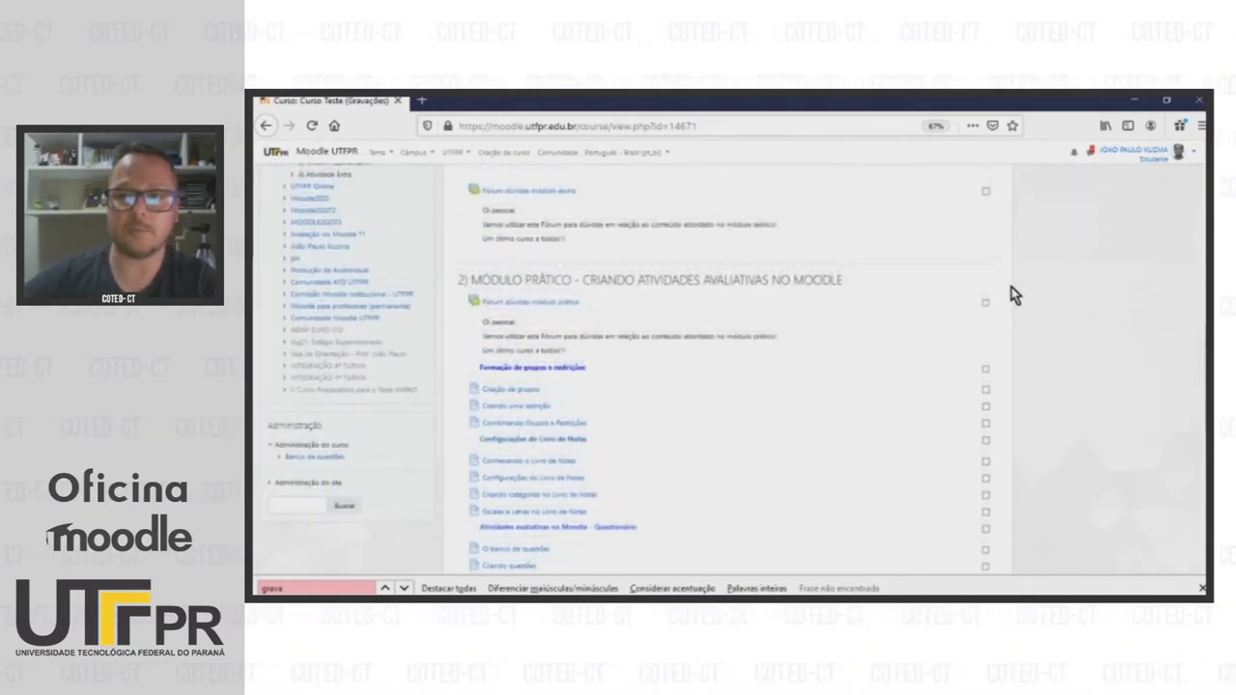
click(1178, 152)
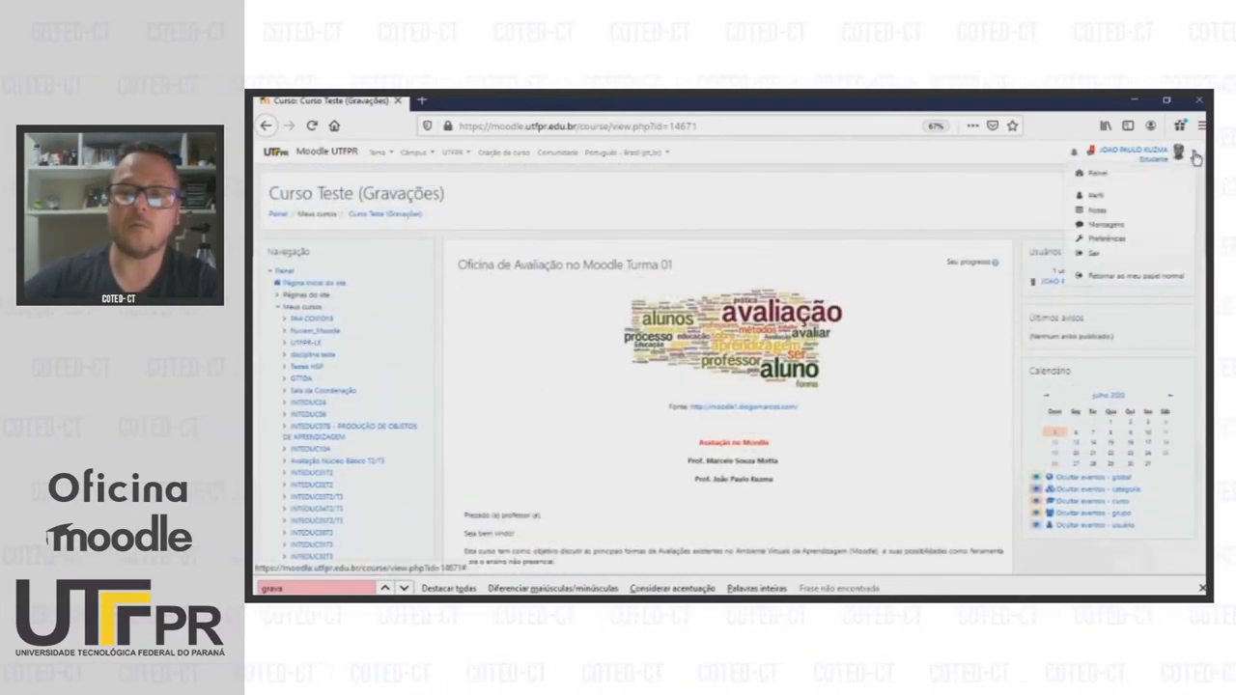
click(1139, 277)
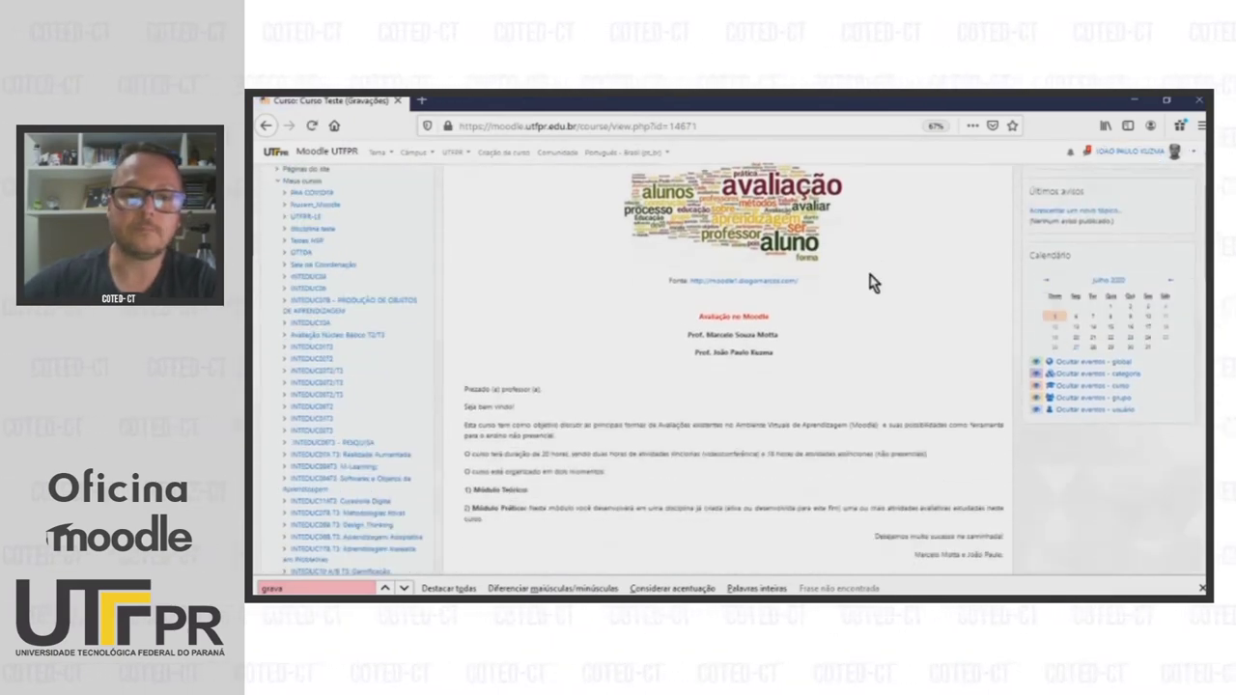
click(1149, 215)
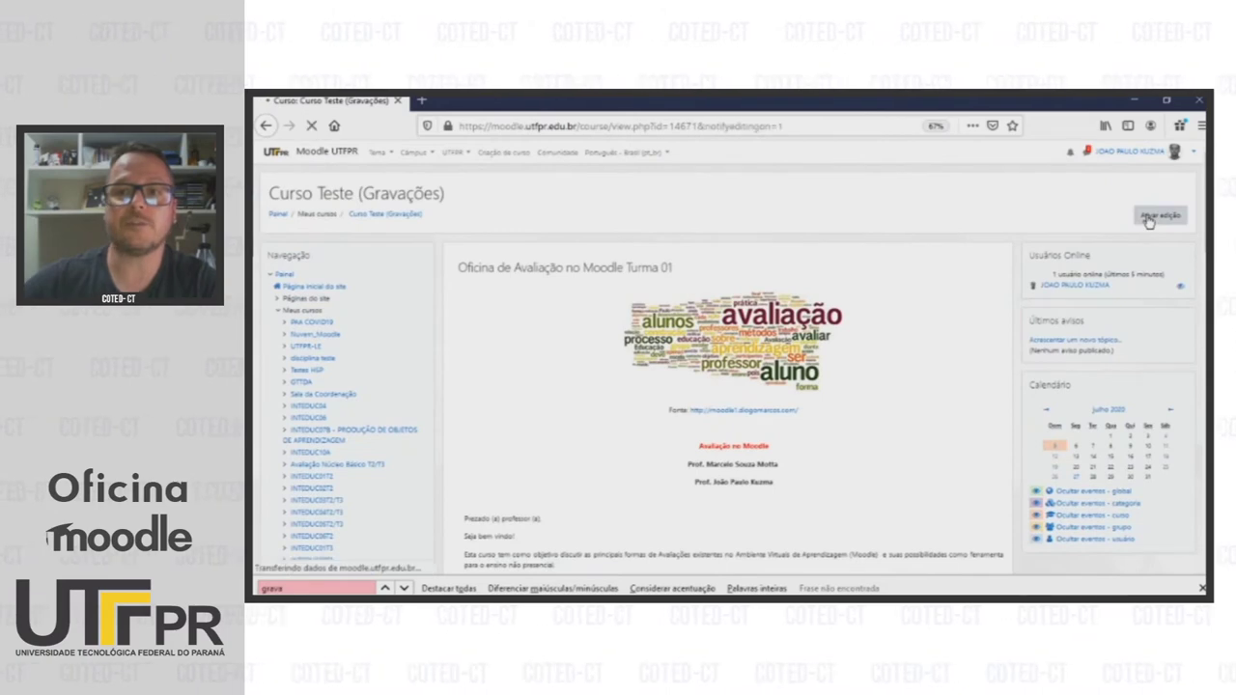
Open the settings of the section "1)MÓDULO TEÓRICO" and expand its access restrictions.
scroll(828, 357, down, 10)
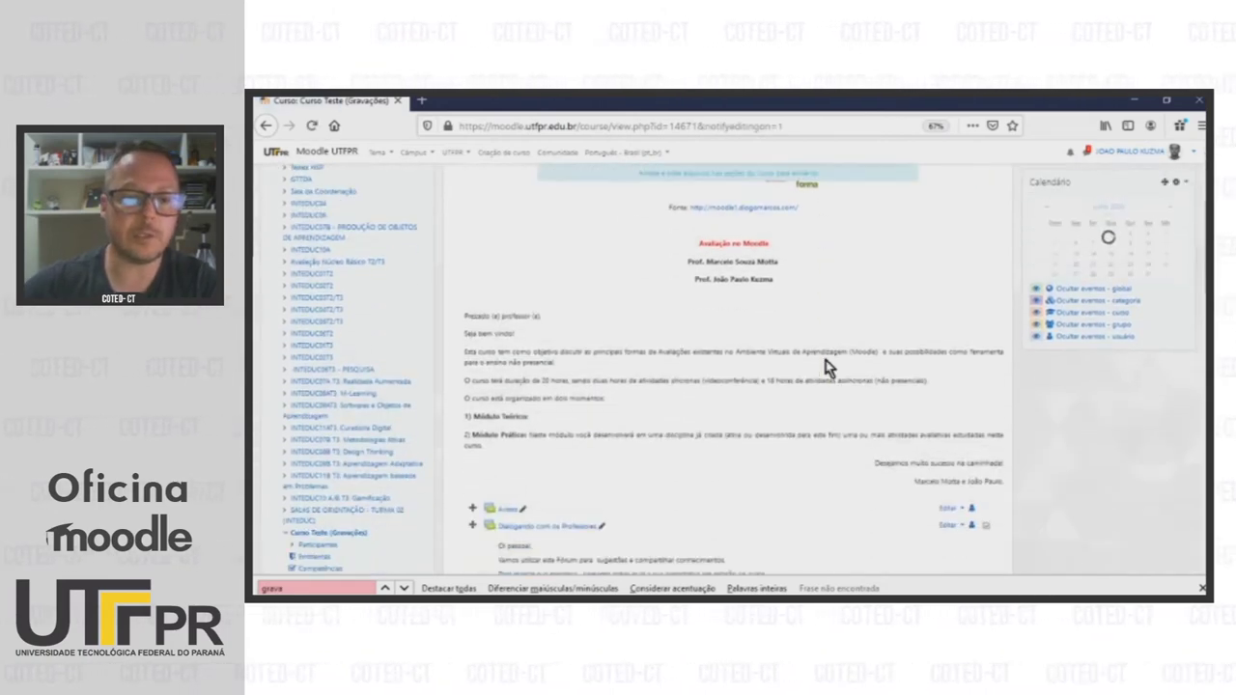
scroll(826, 367, down, 2)
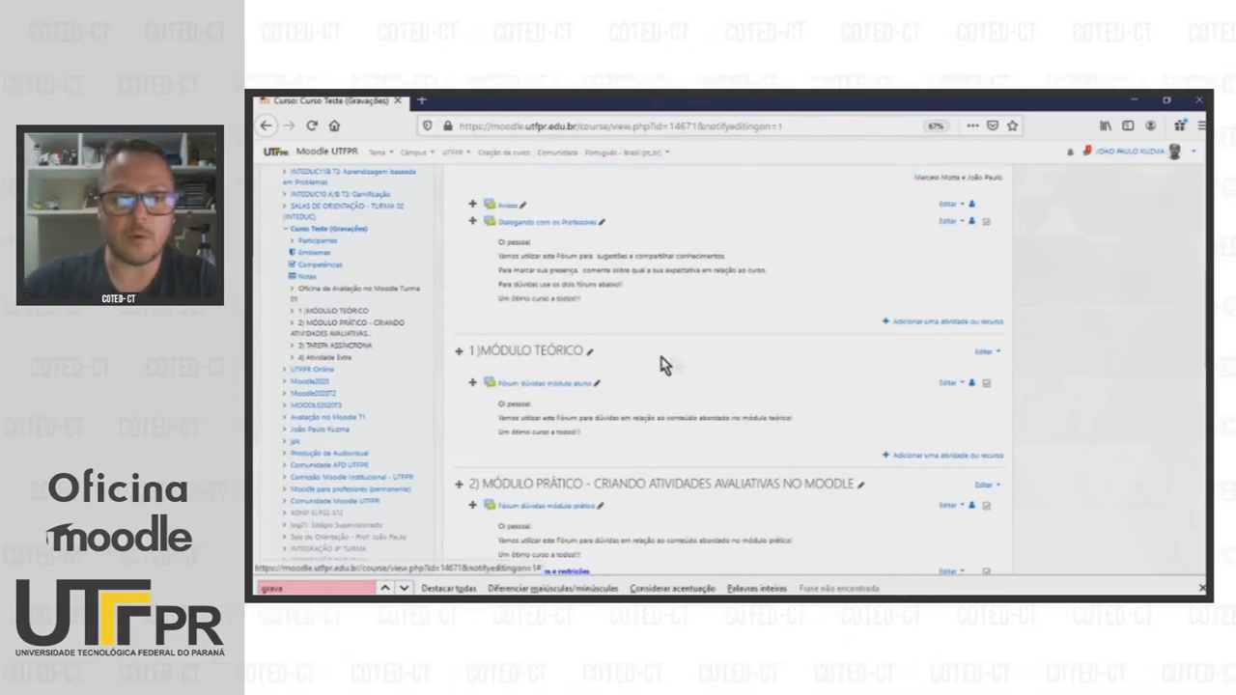
click(985, 353)
click(956, 369)
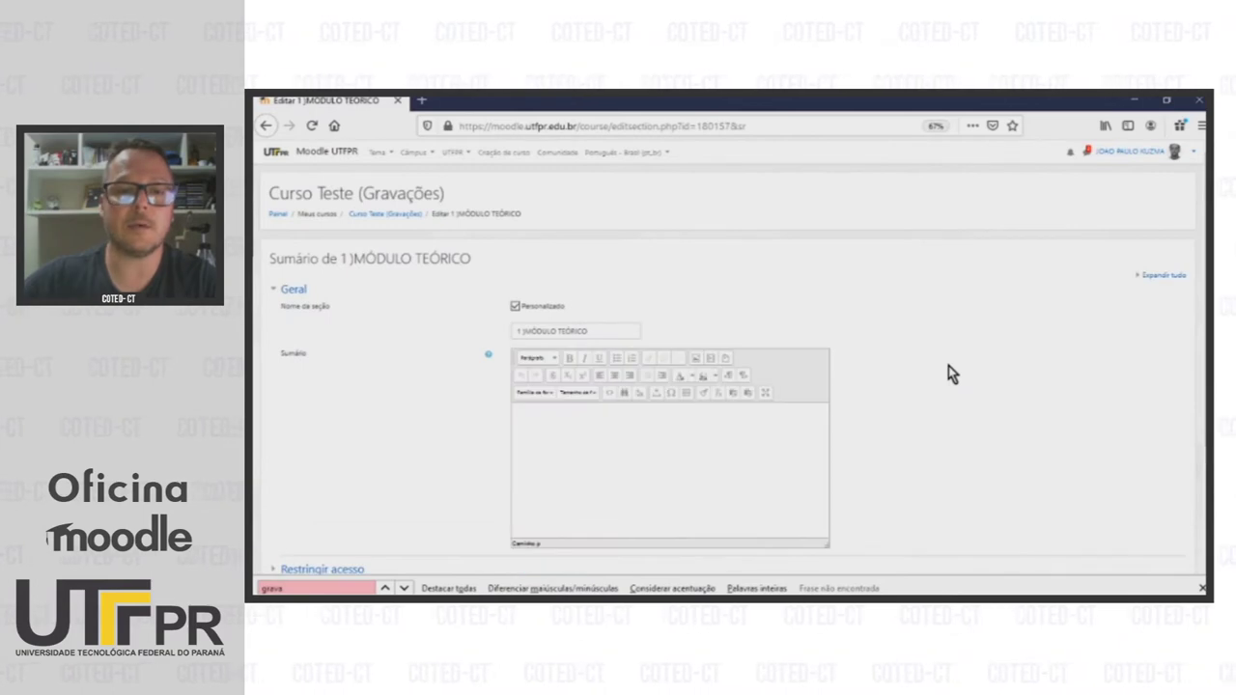
scroll(948, 374, down, 2)
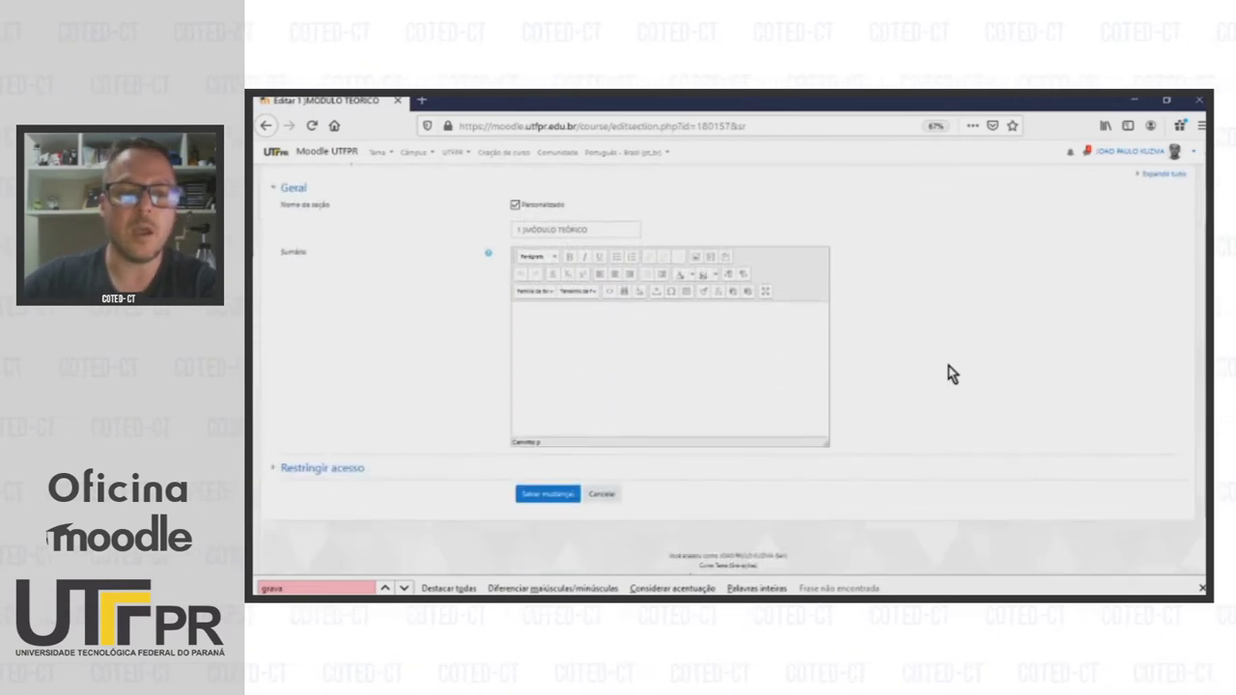
click(275, 469)
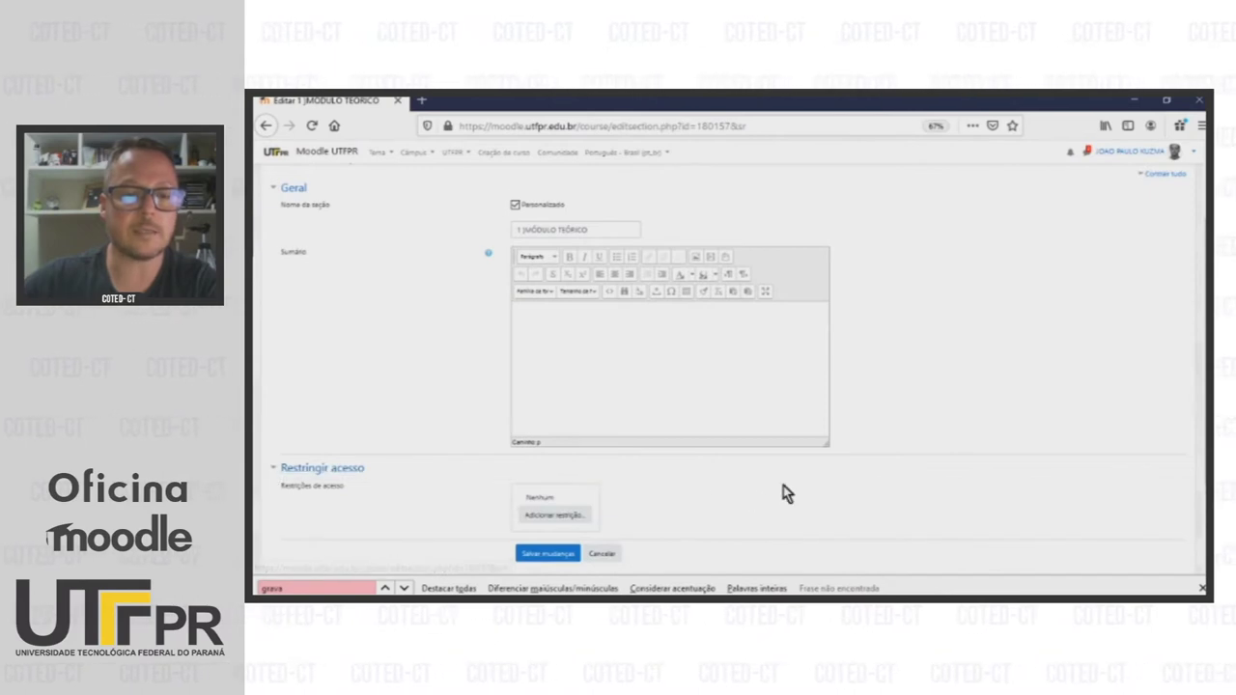
scroll(783, 486, down, 2)
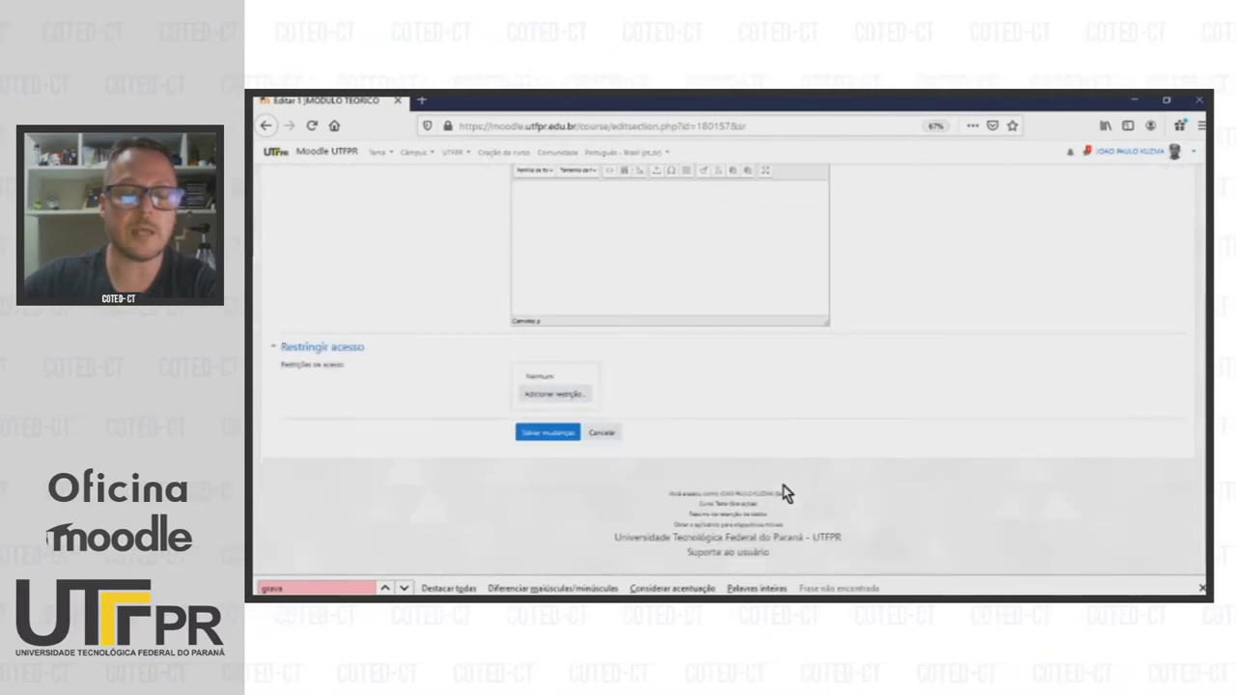
Add a date restriction that makes the theoretical module available from 10 agosto 2020, and save the section.
click(565, 398)
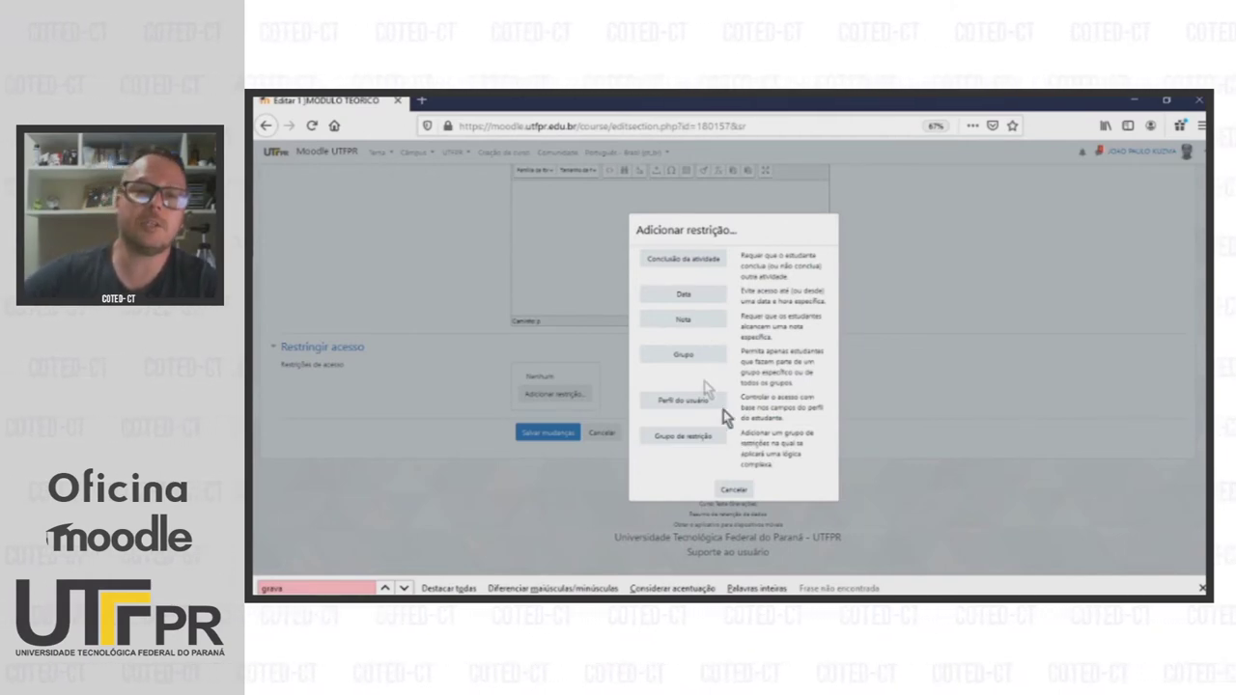
click(687, 297)
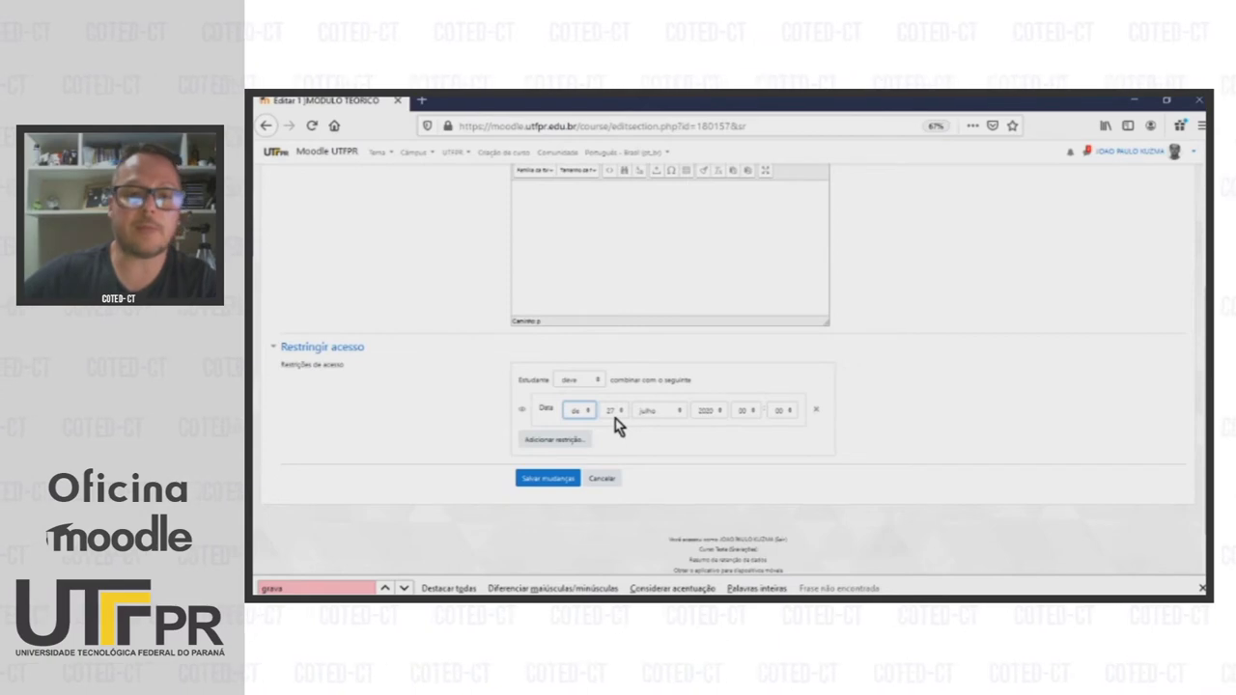
key(Tab)
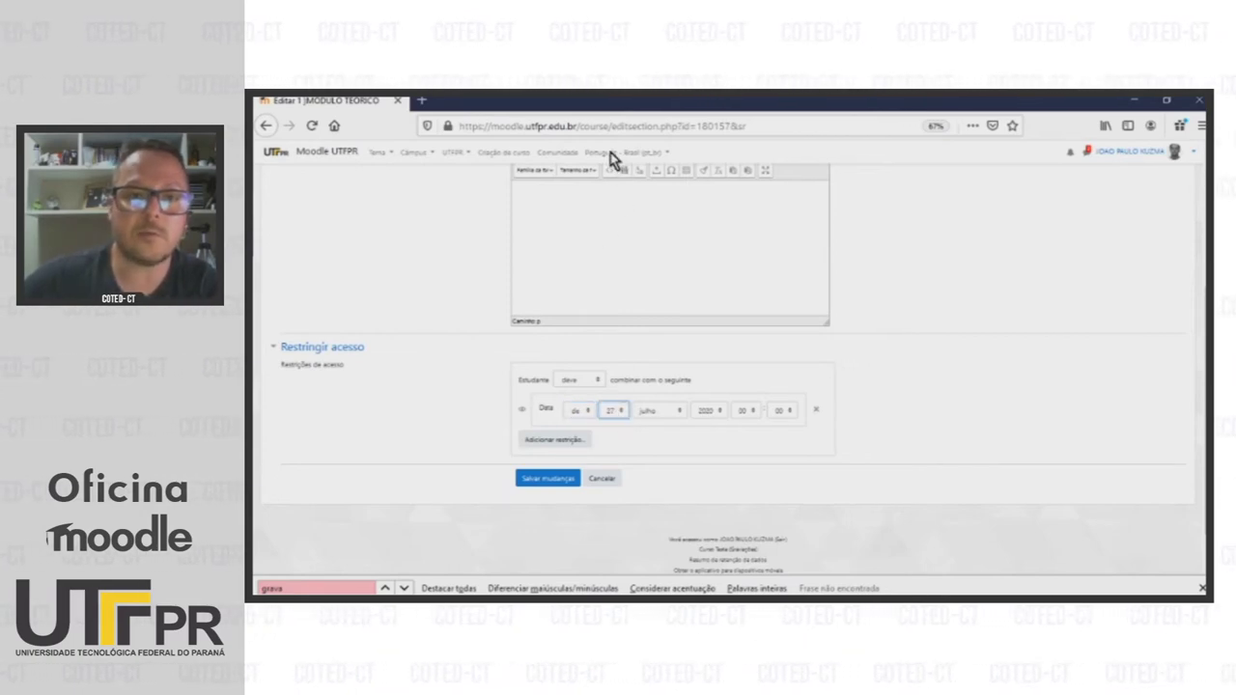
text(10)
key(Tab)
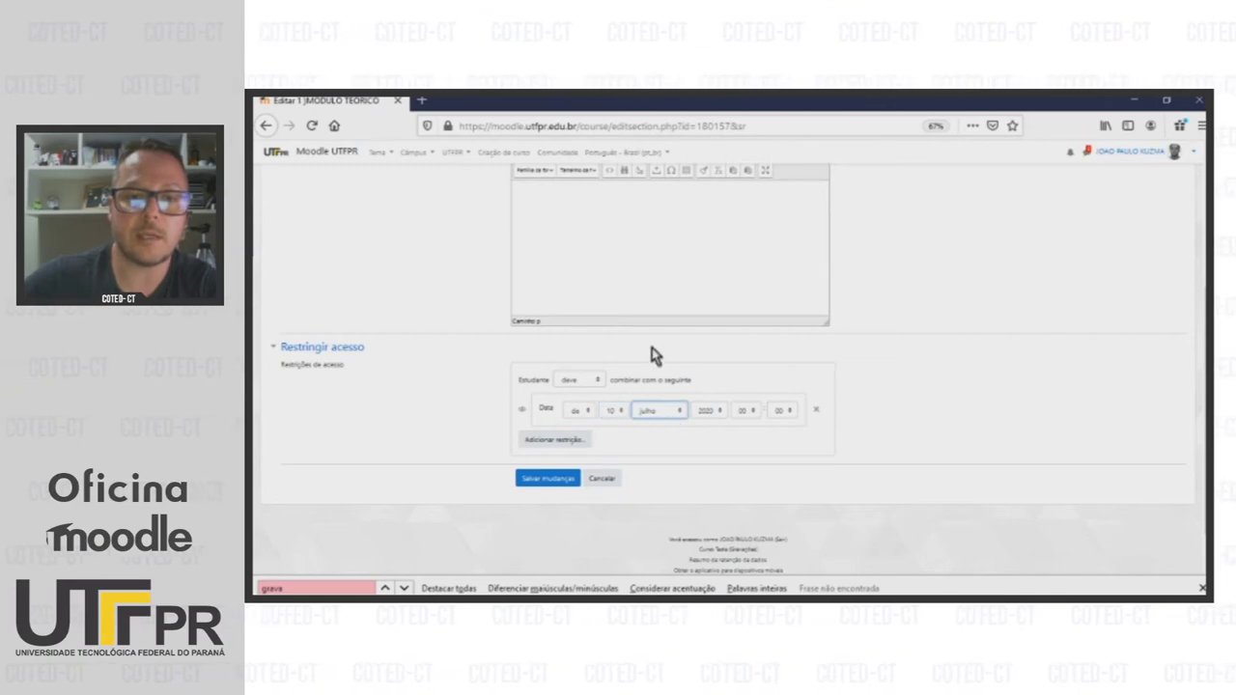
click(542, 481)
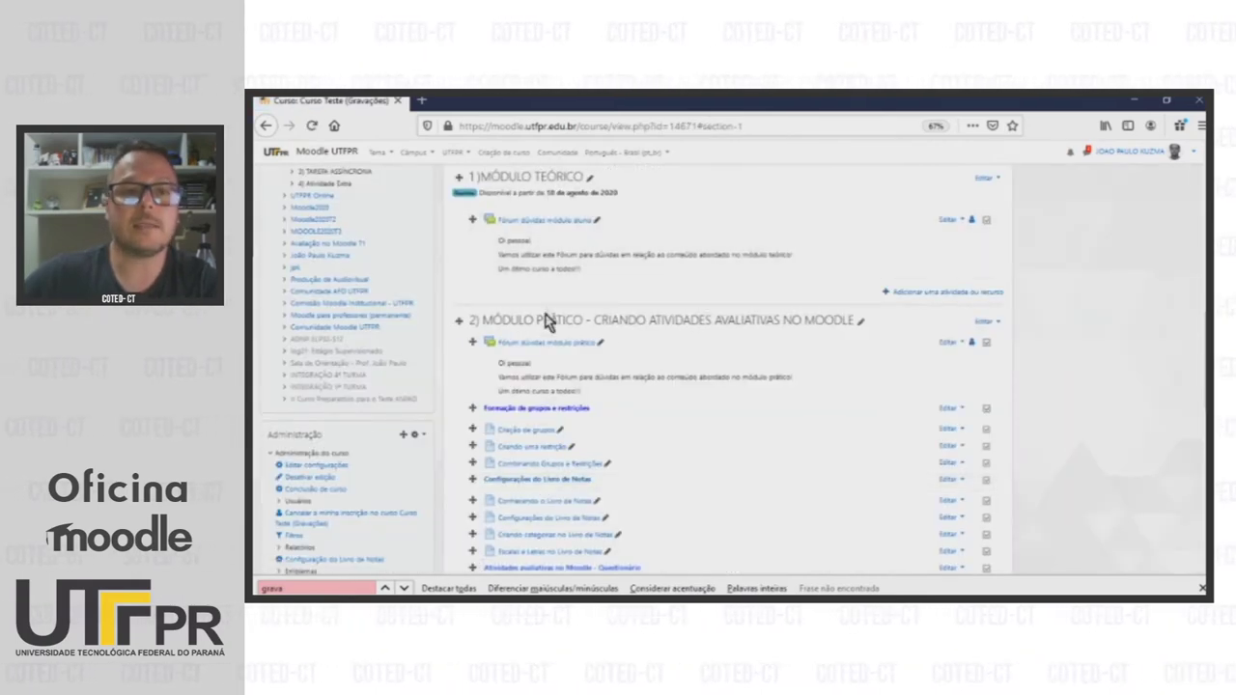
Open the settings of the section "2) MÓDULO PRÁTICO" and add a date restriction to it.
scroll(547, 365, down, 3)
scroll(547, 365, down, 10)
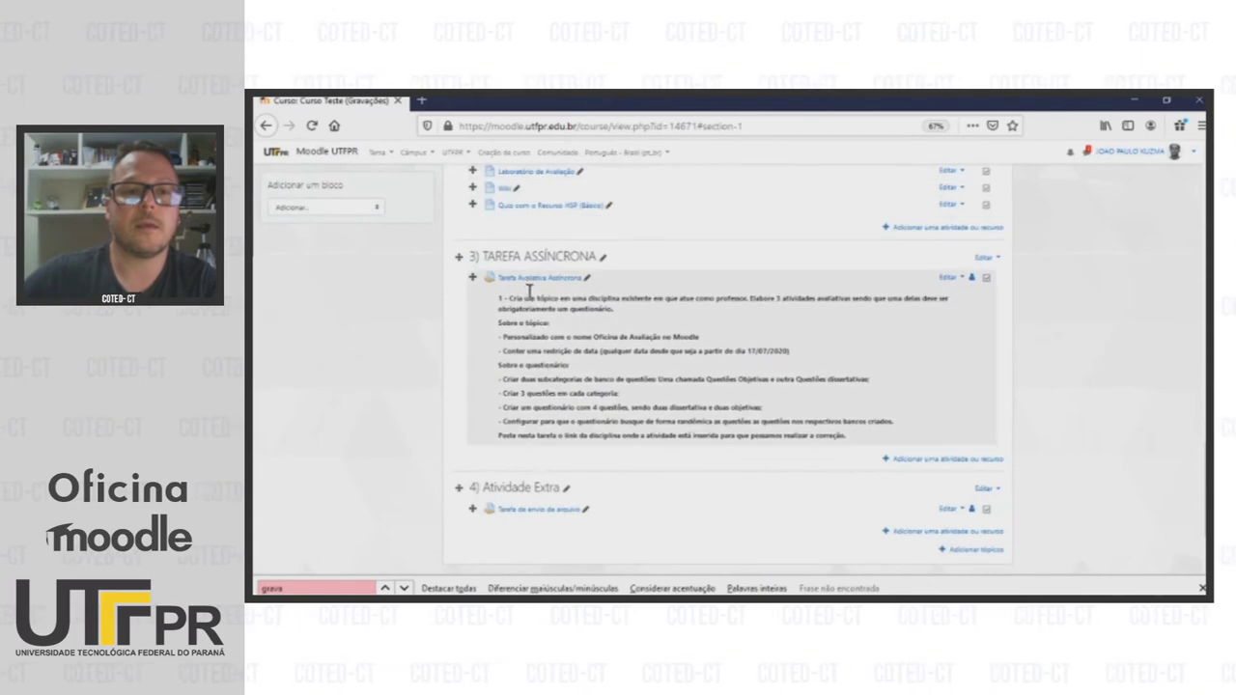
scroll(530, 390, up, 15)
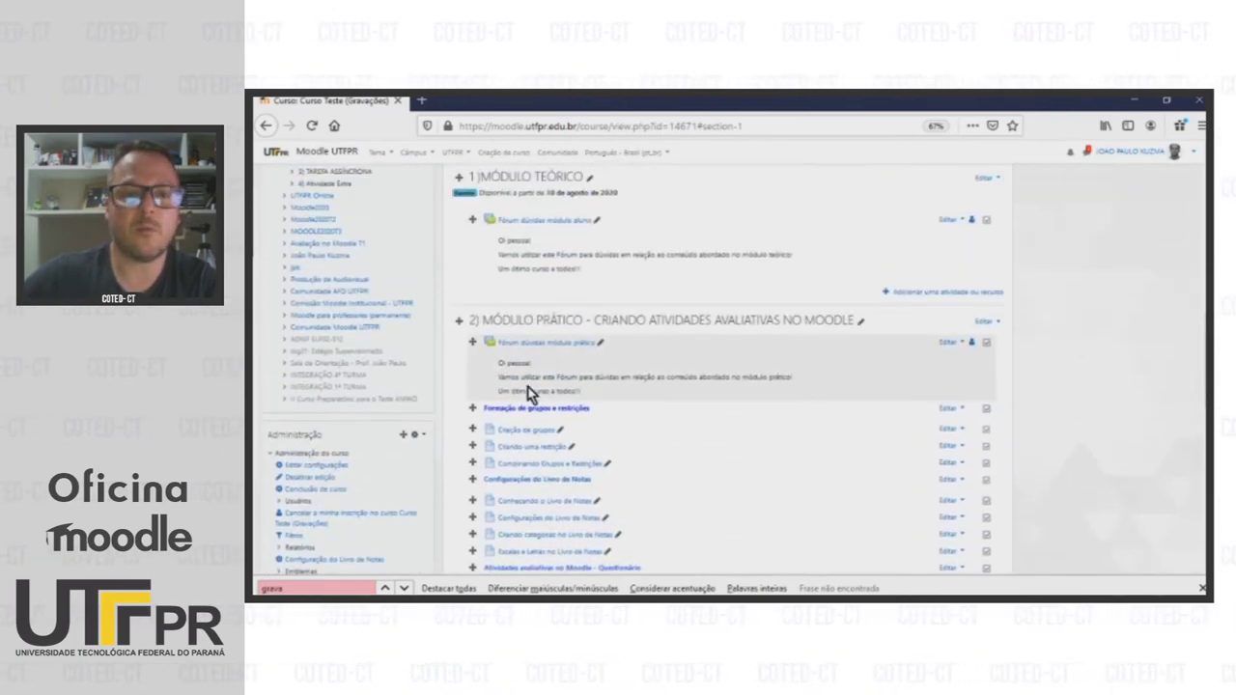
click(985, 320)
click(957, 343)
scroll(351, 352, down, 3)
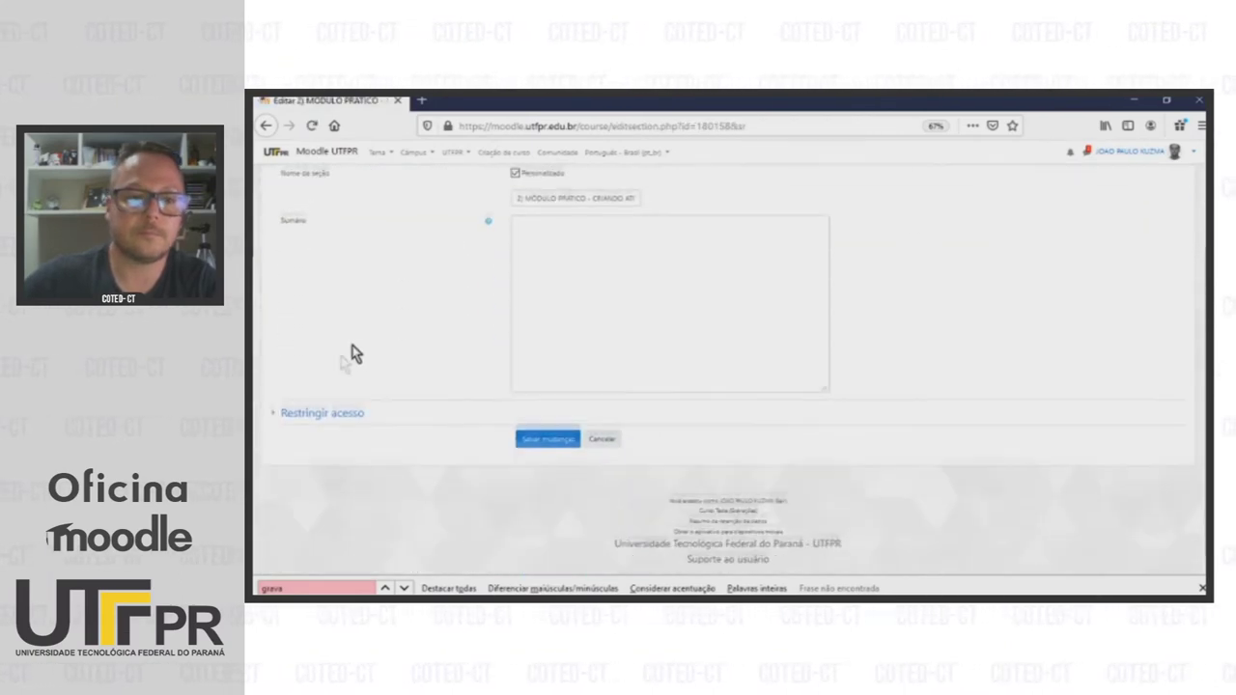
click(279, 431)
scroll(587, 434, down, 1)
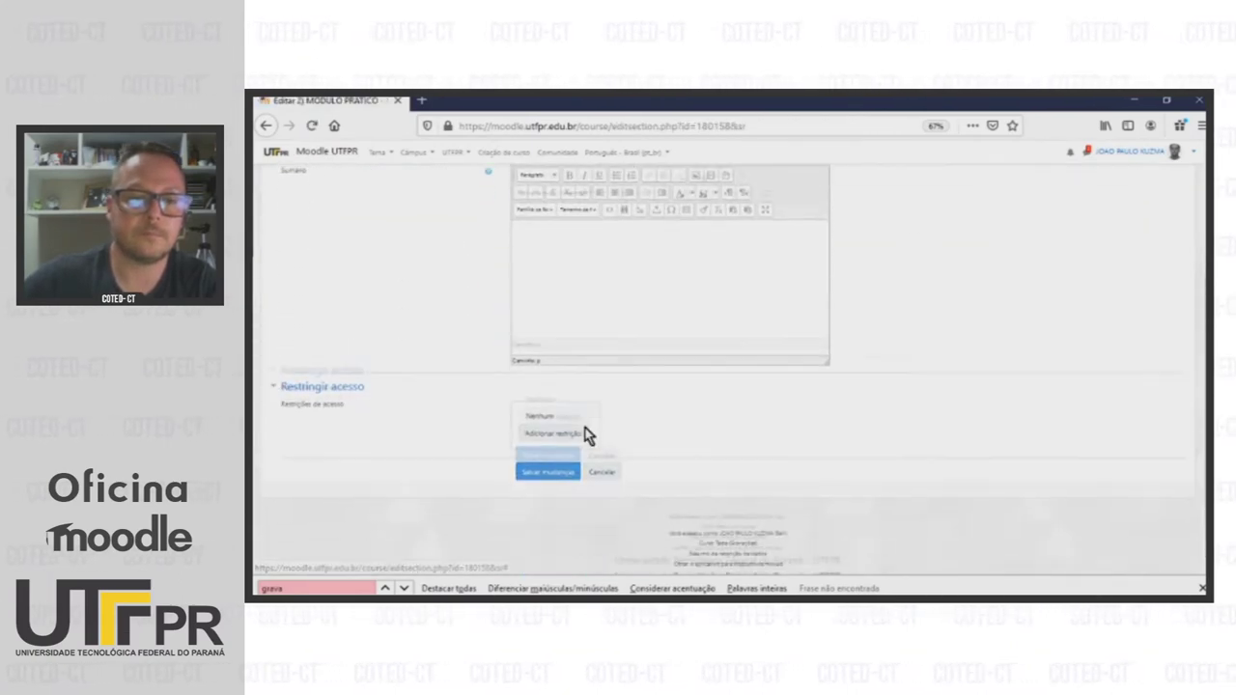
click(547, 400)
click(691, 295)
Set the practical module's start date to 15 agosto 2020 and save the section.
click(614, 413)
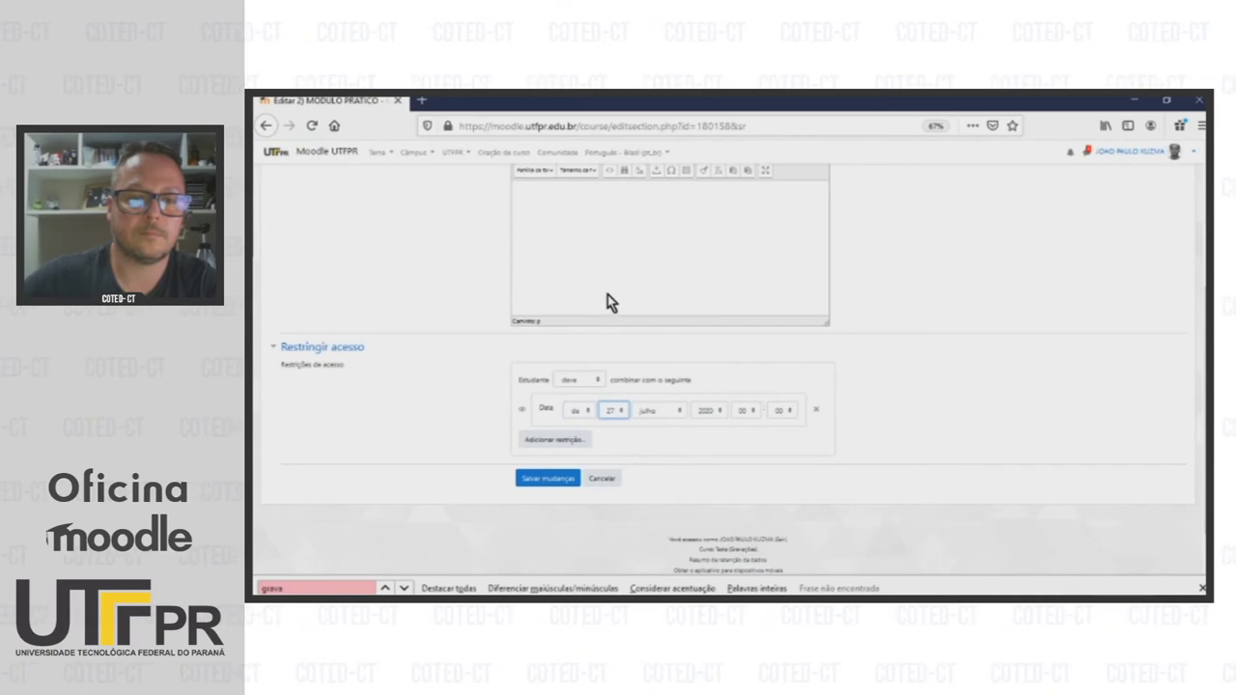
key(Up)
key(Up)
key(Up)
key(Up)
key(Up)
key(Up)
key(Up)
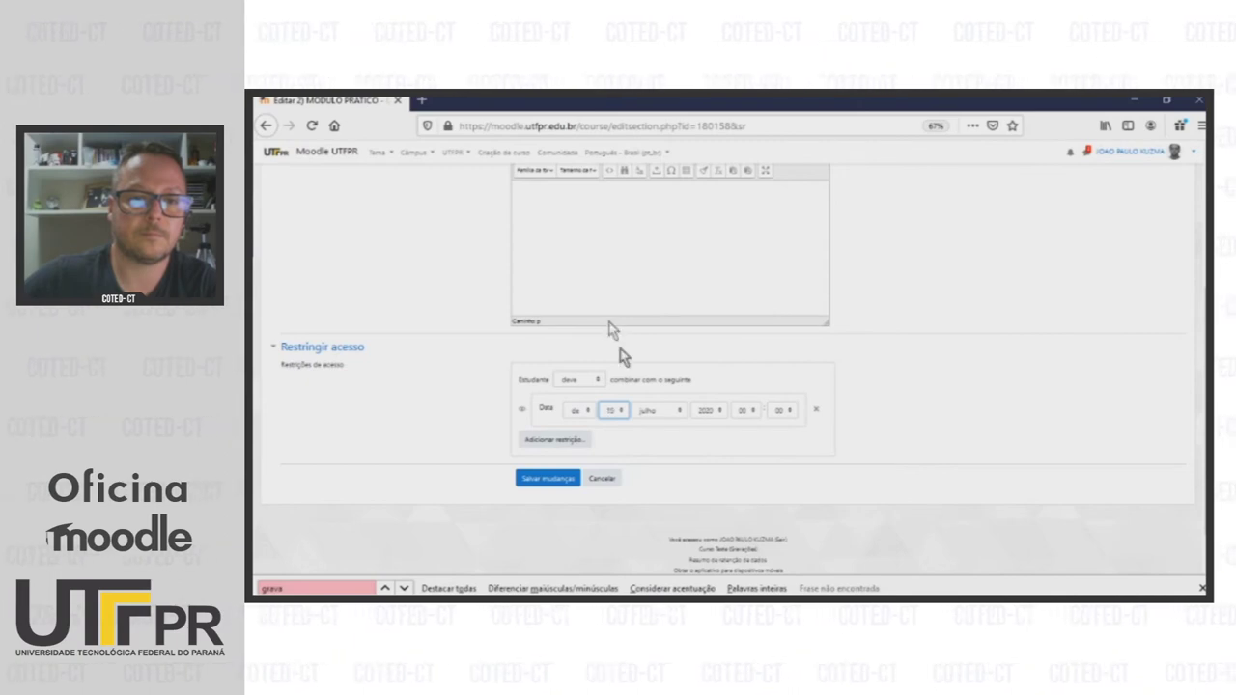
click(649, 411)
key(Down)
click(563, 479)
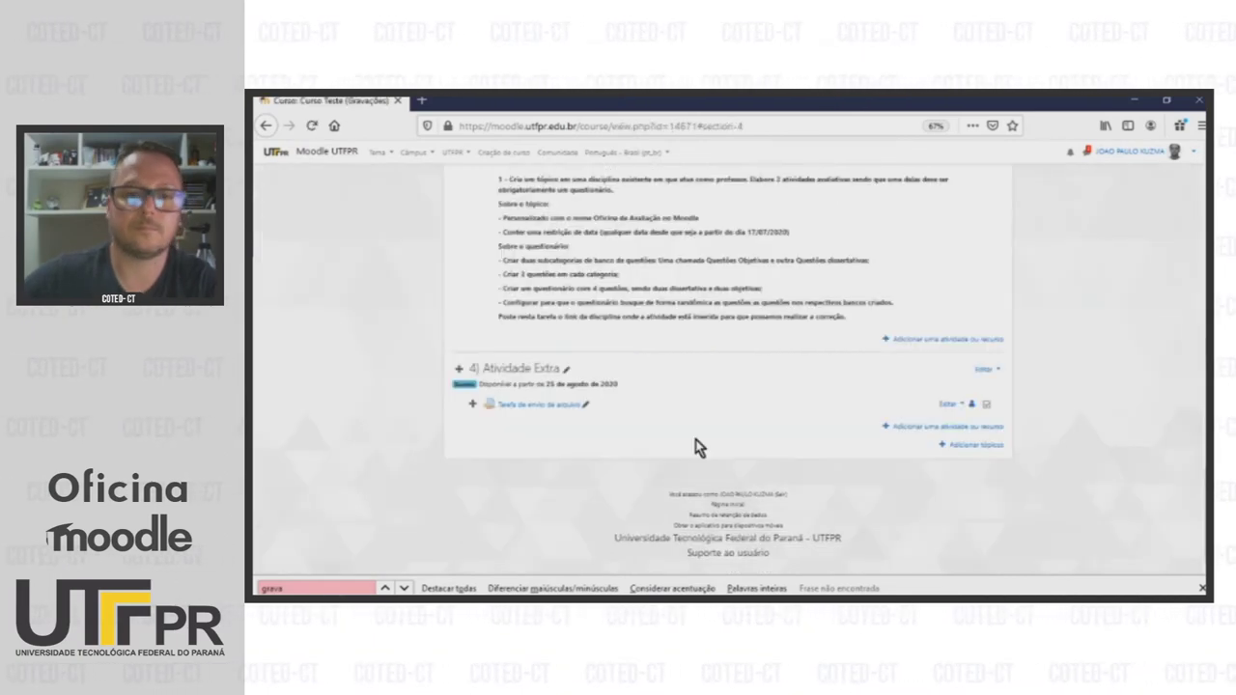
Review the availability dates of all four course sections, from the theoretical module to Atividade Extra.
scroll(699, 447, up, 20)
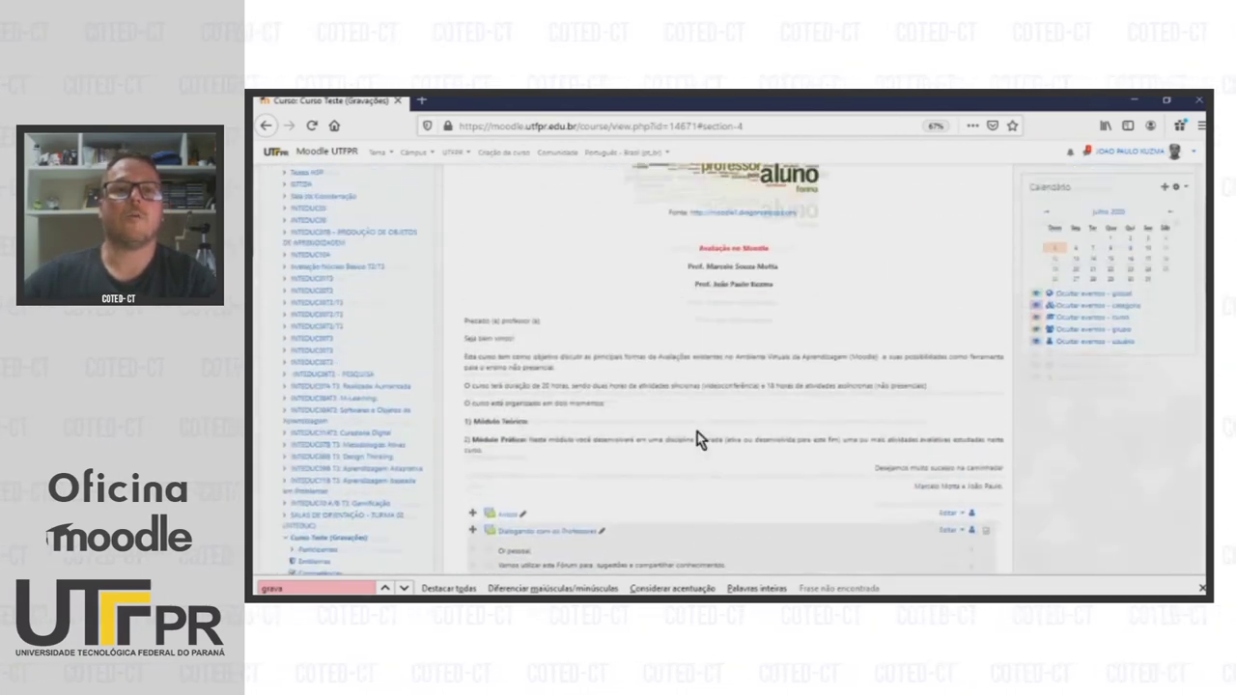
scroll(697, 431, down, 5)
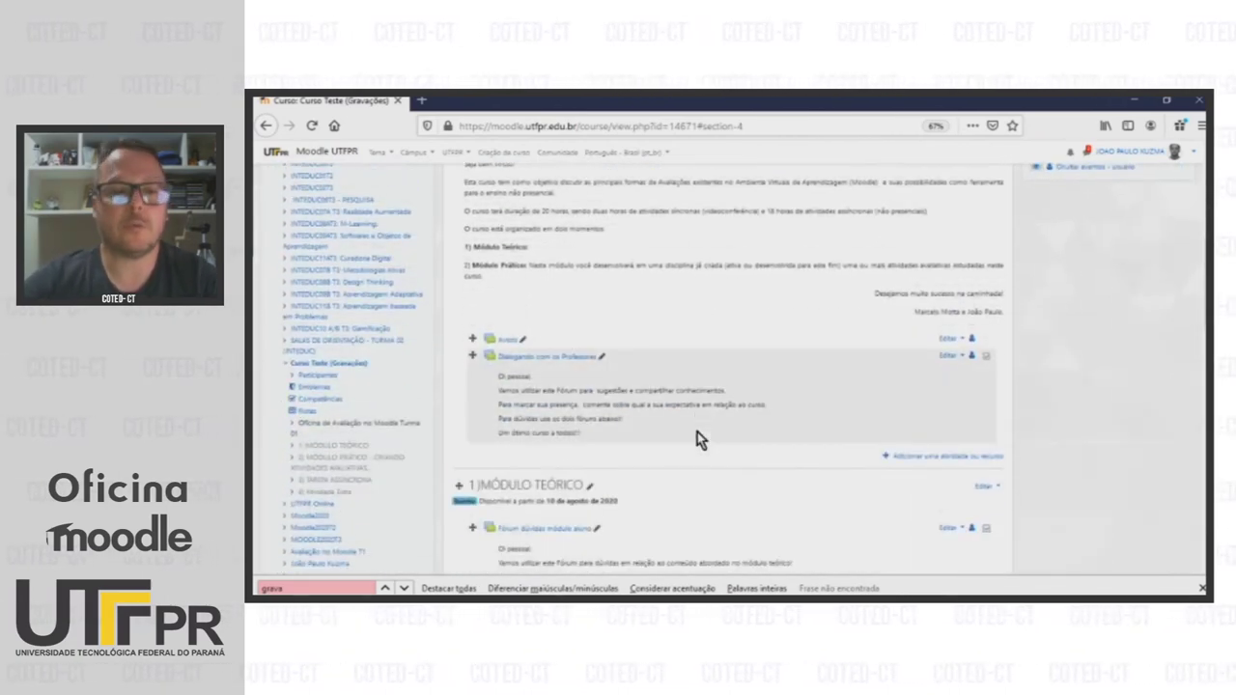
scroll(697, 432, down, 4)
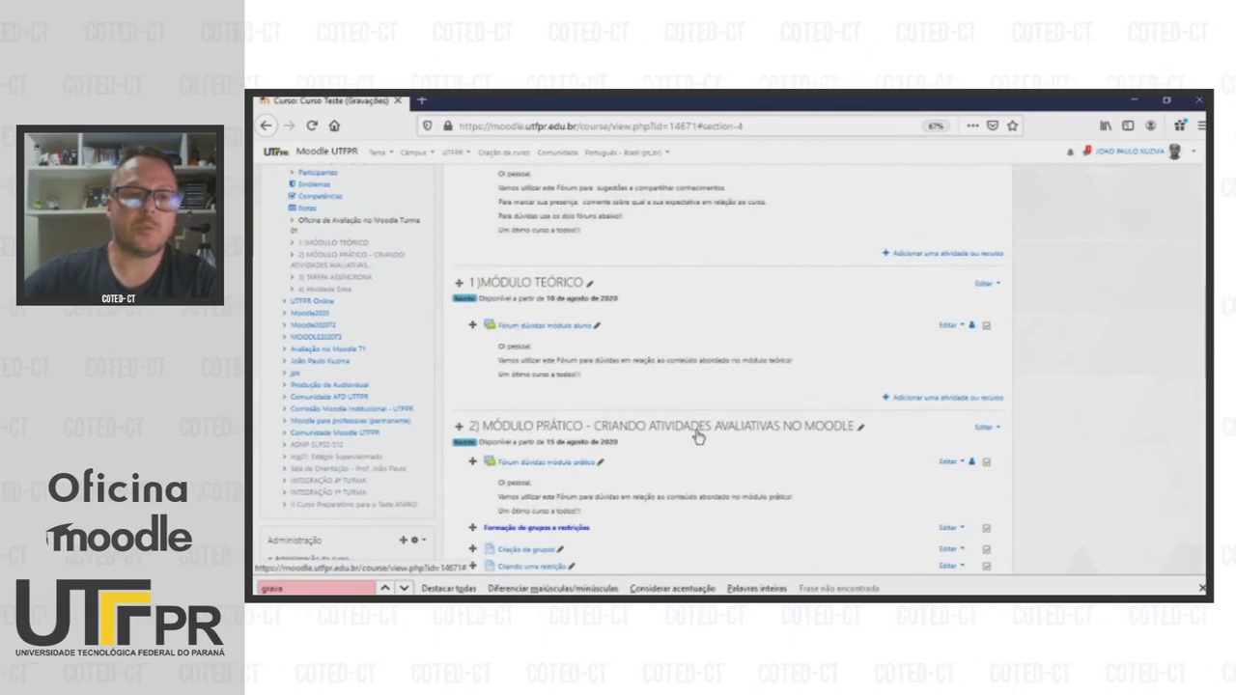
scroll(591, 315, down, 5)
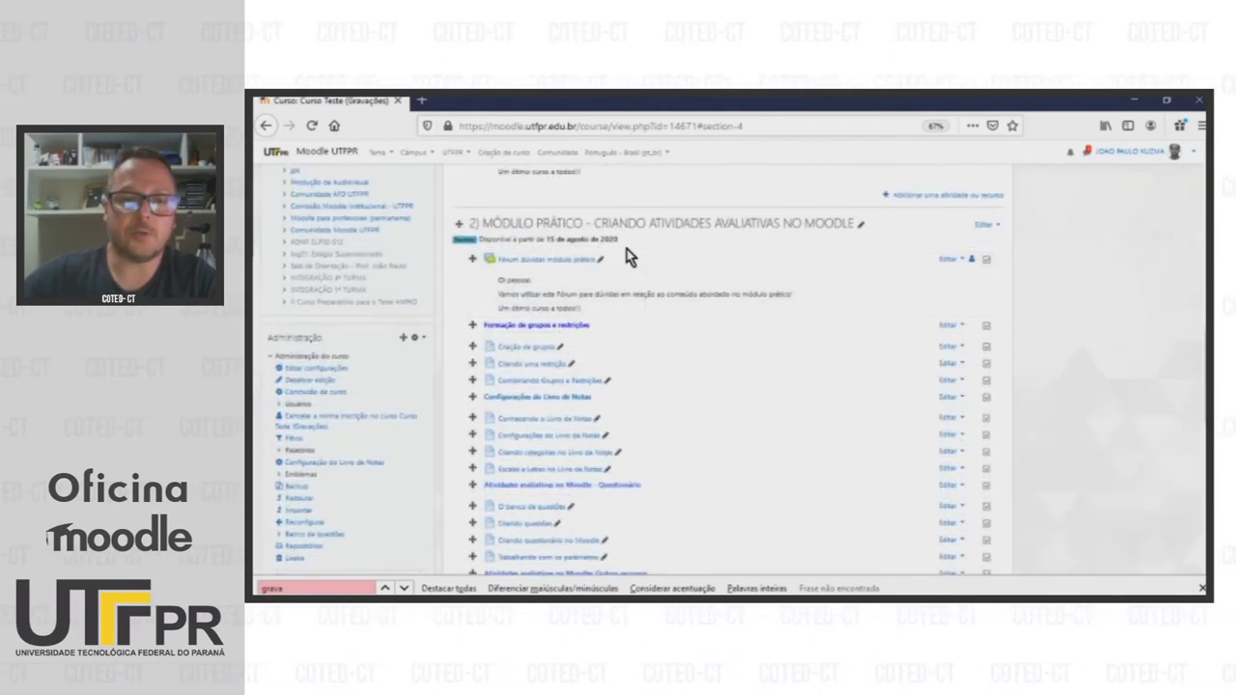
scroll(627, 249, down, 2)
scroll(627, 249, down, 8)
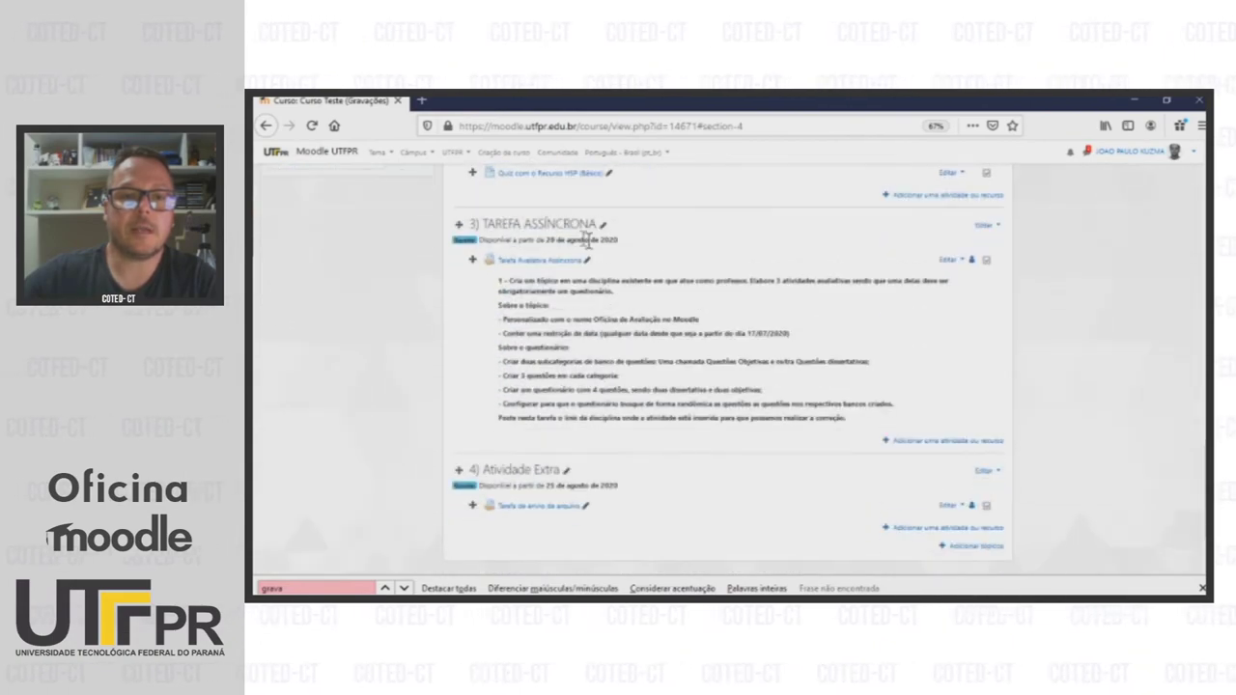
scroll(620, 262, down, 3)
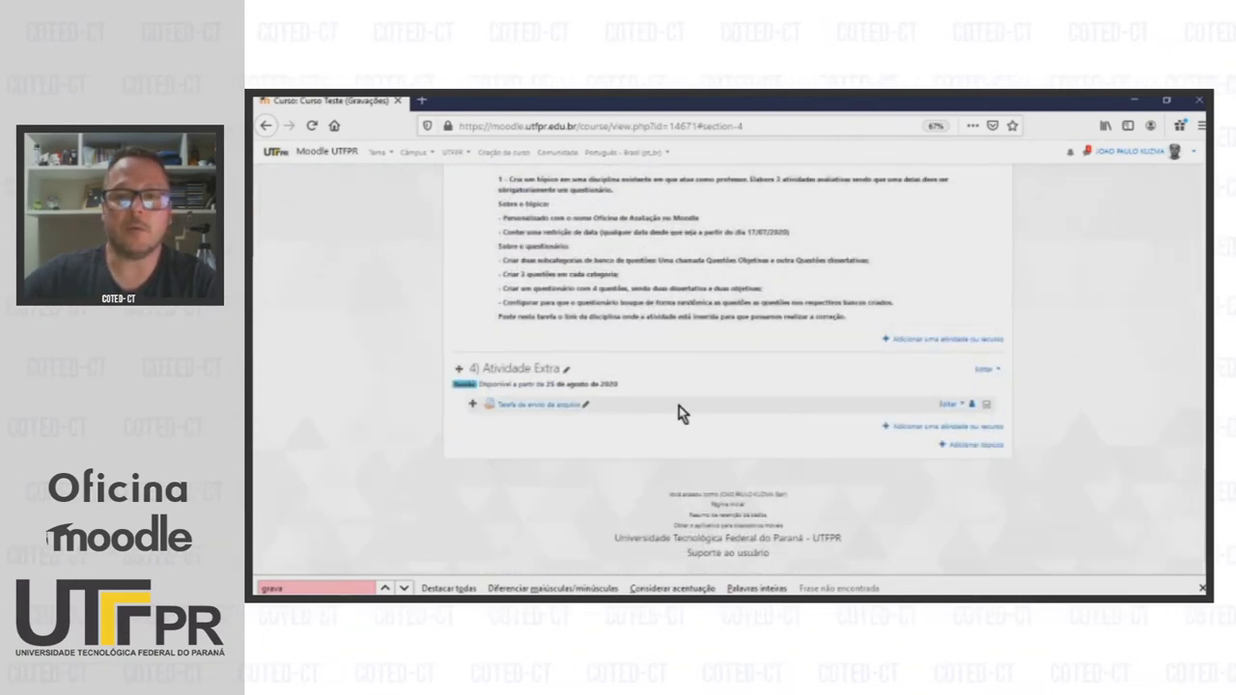
scroll(679, 405, up, 15)
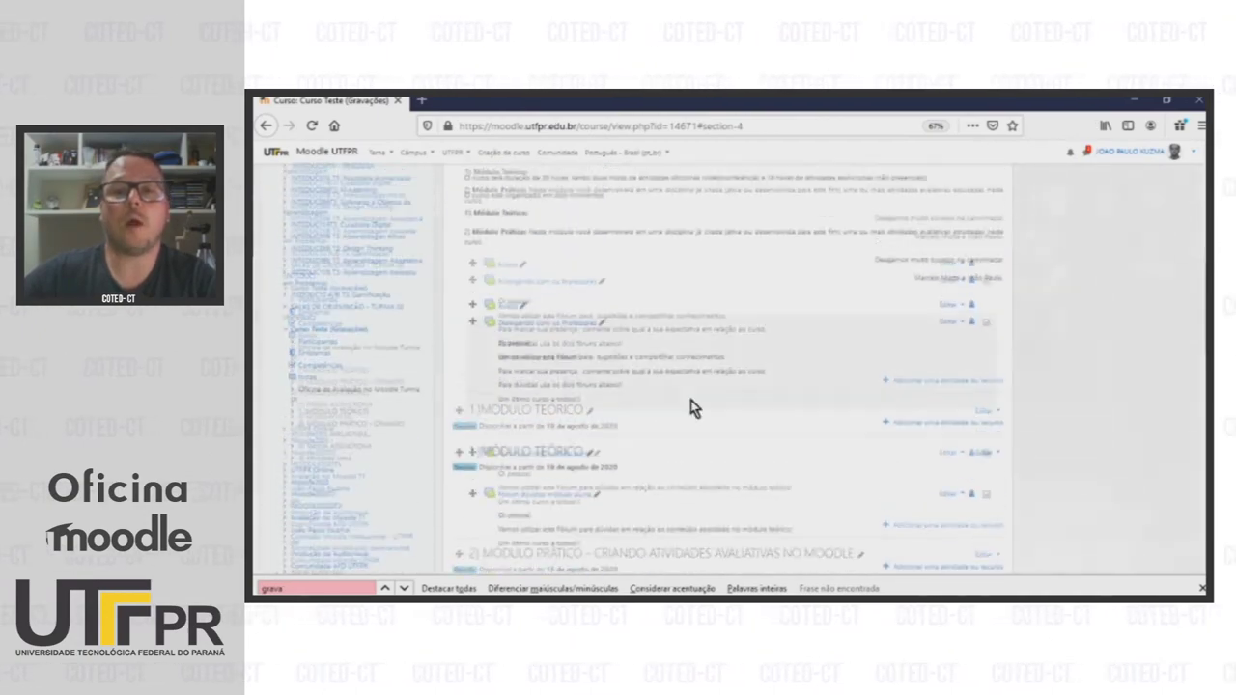
Switch the course role to Estudante and check how the date-restricted sections appear to students.
scroll(690, 407, up, 5)
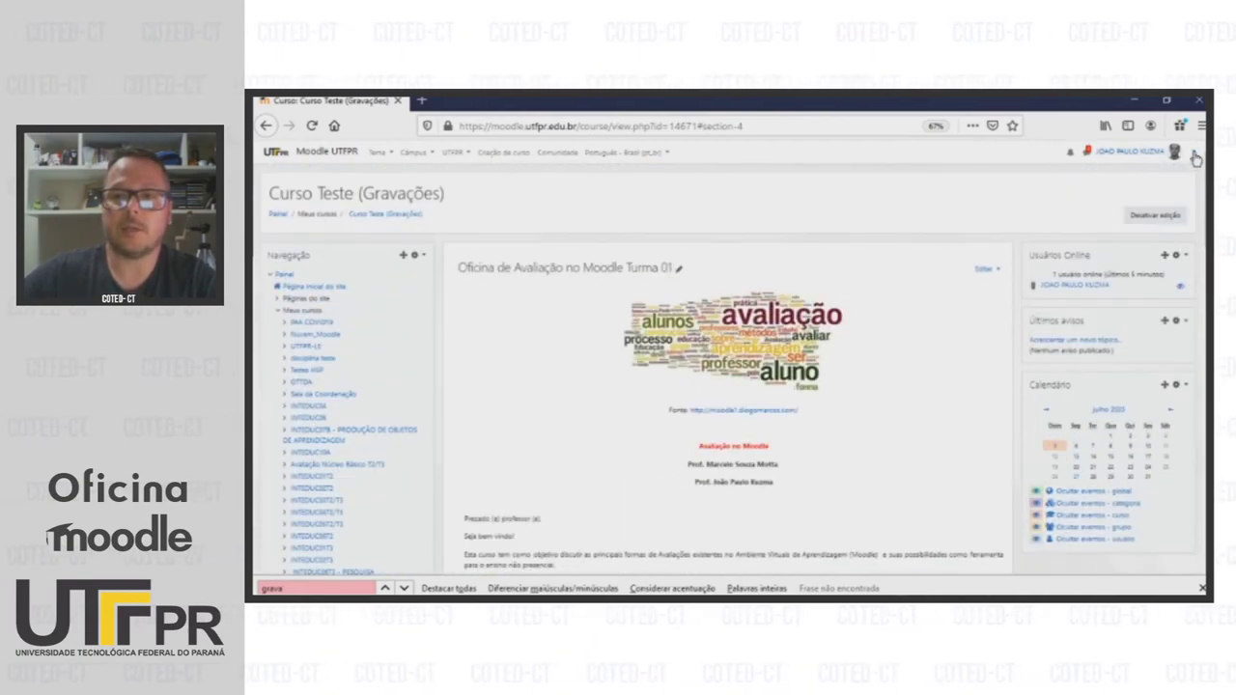
click(1195, 158)
click(1159, 278)
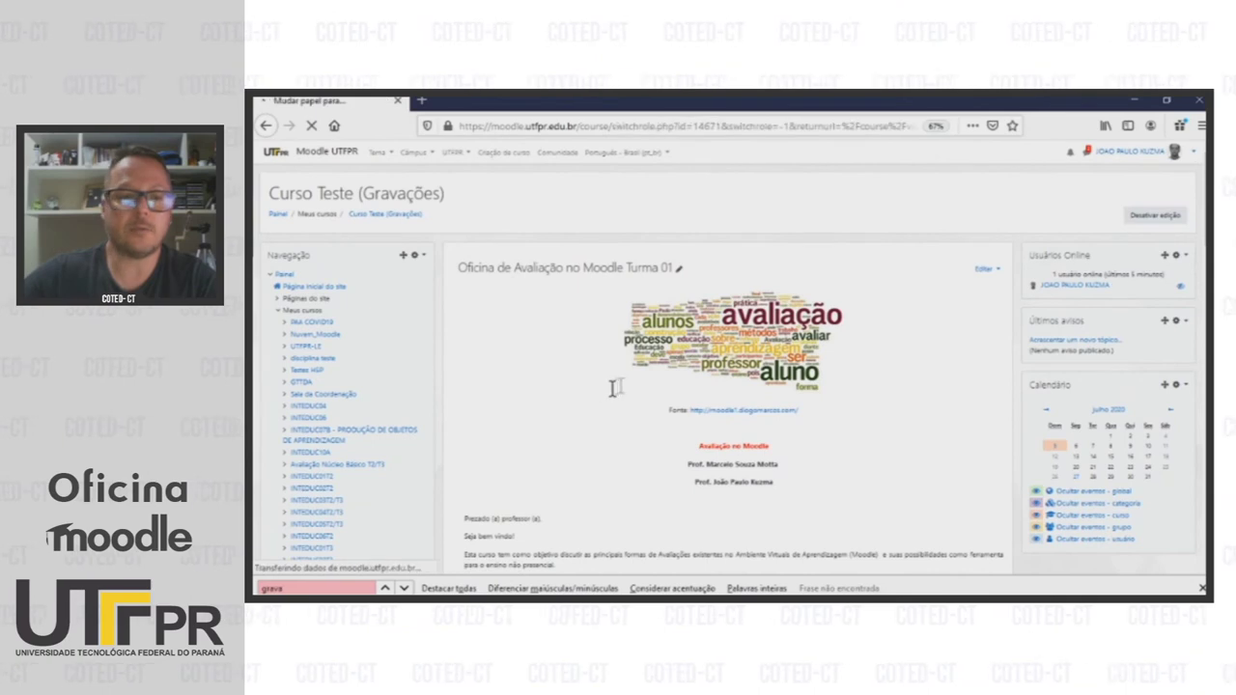
click(482, 448)
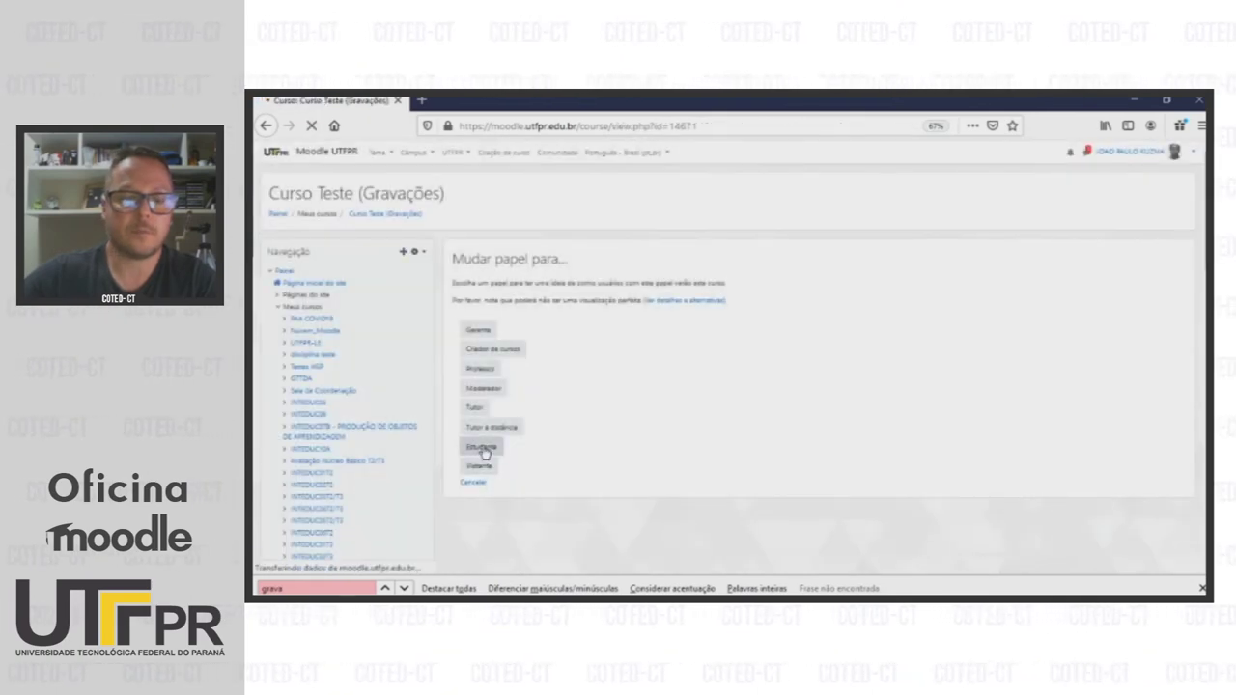
scroll(798, 439, down, 6)
scroll(798, 440, down, 3)
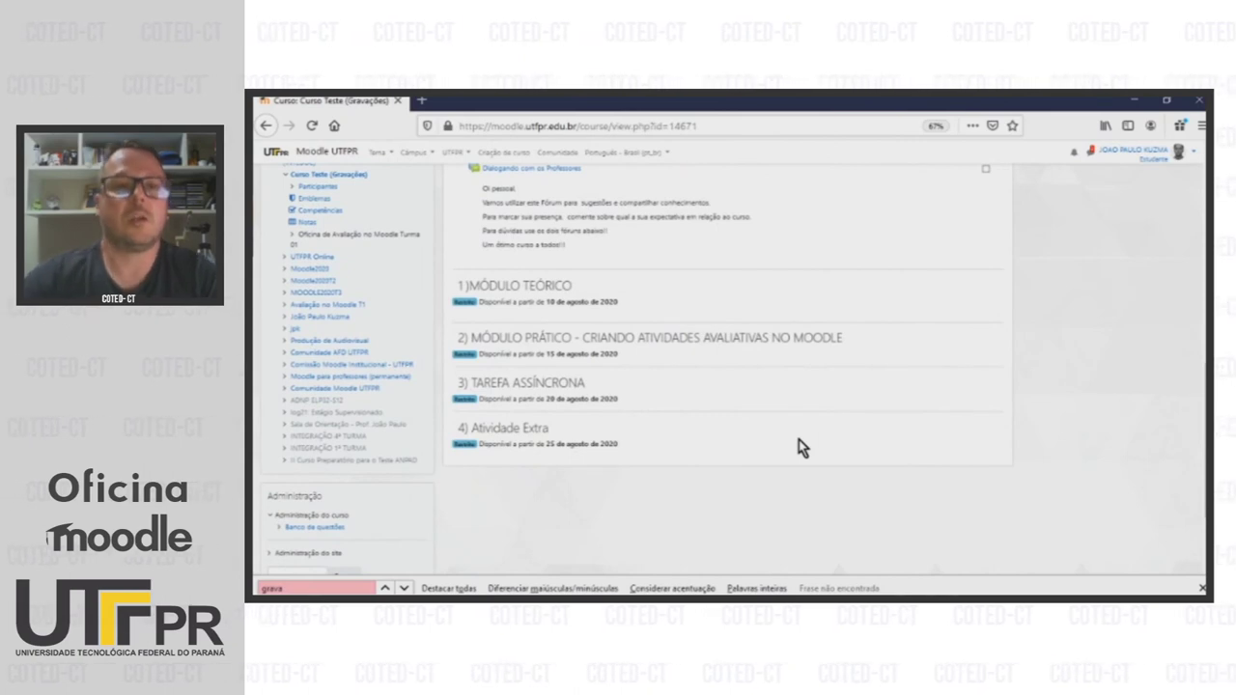